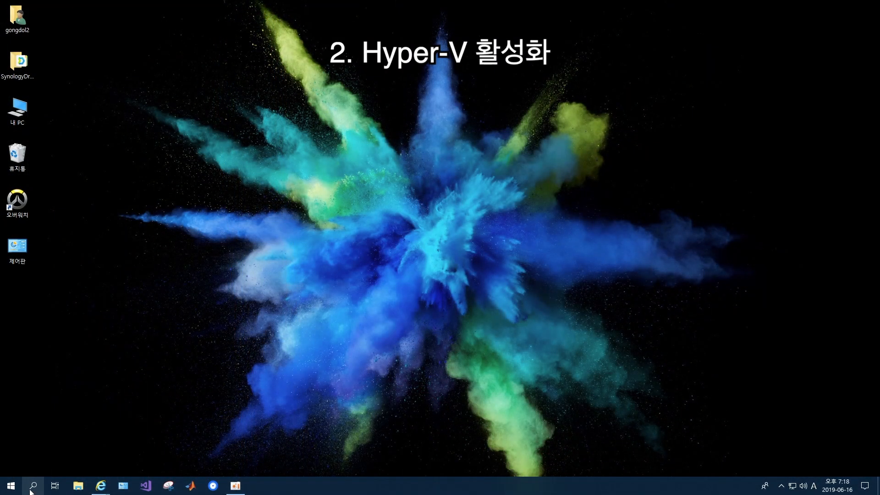
Open Control Panel's Windows Features list, tick Hyper-V with its sub-features, and confirm
key(super)
key(Hangul)
text(젱)
text(어판)
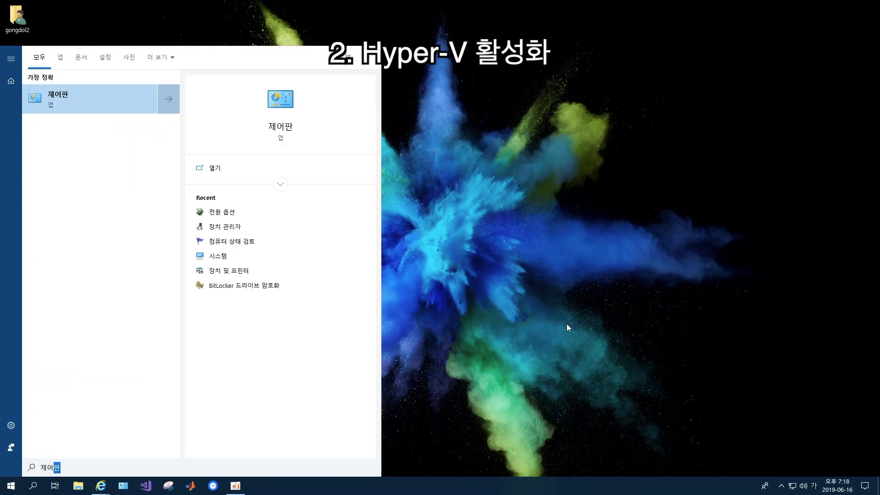
key(Return)
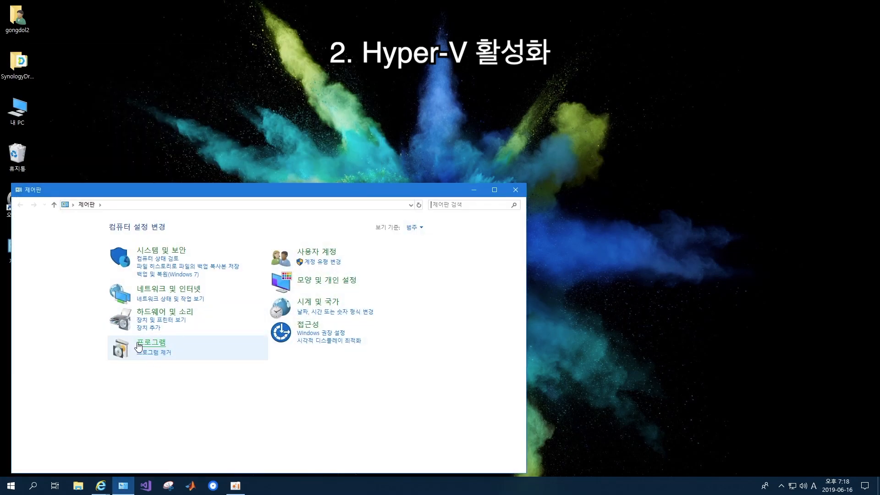
click(166, 344)
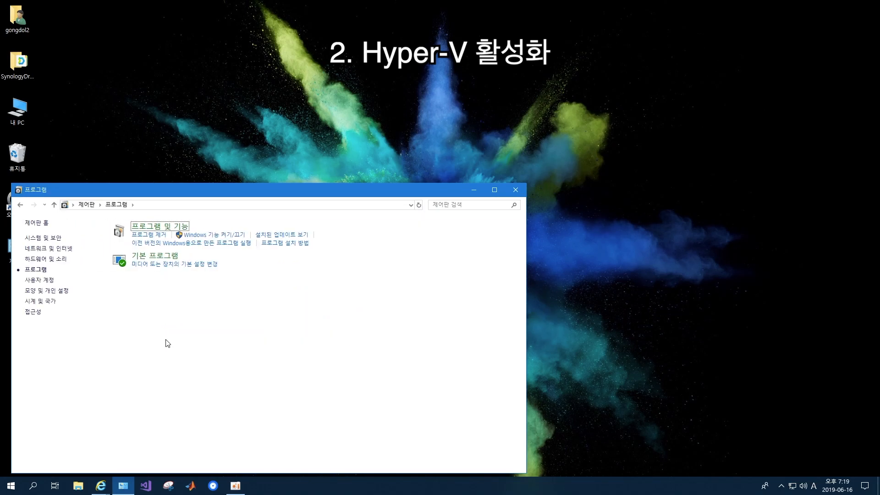
click(238, 237)
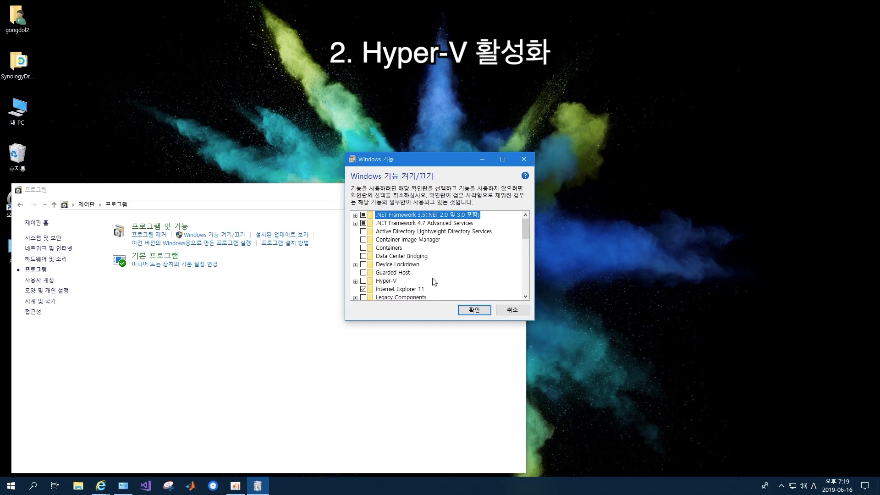
click(363, 281)
click(355, 281)
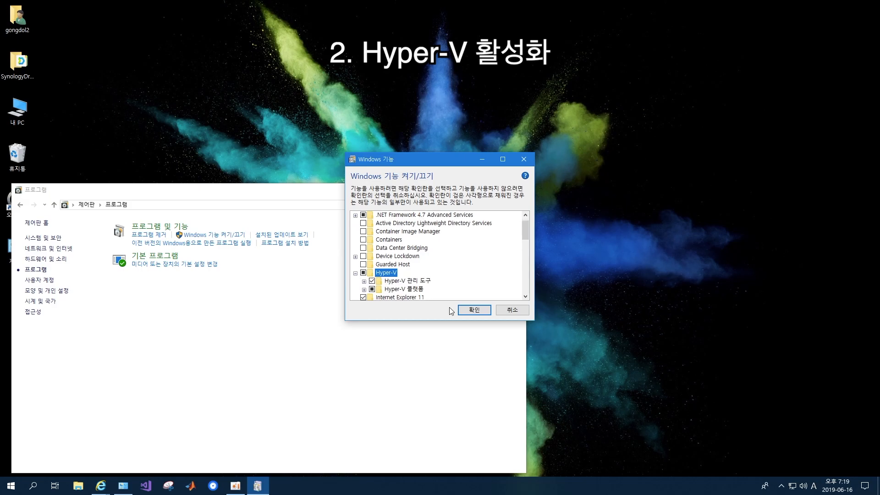
click(484, 314)
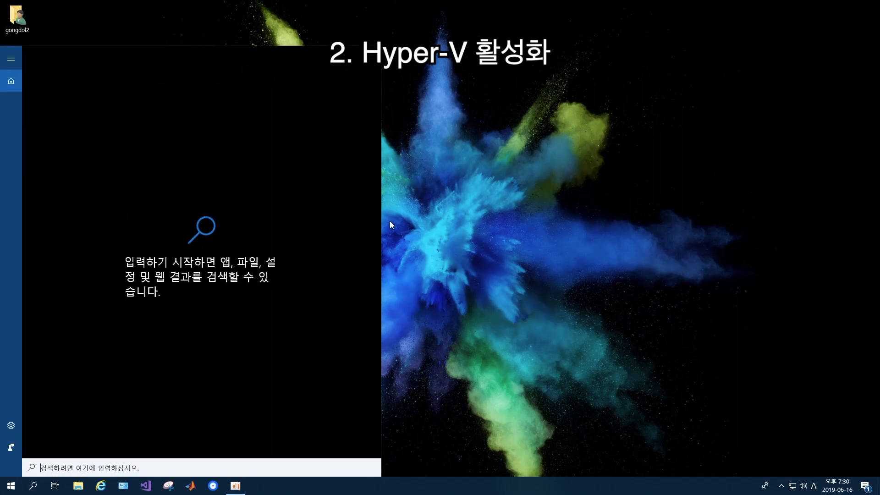
Launch Hyper-V Manager from an 'hy' search, then open Control Panel from the taskbar
text(hy)
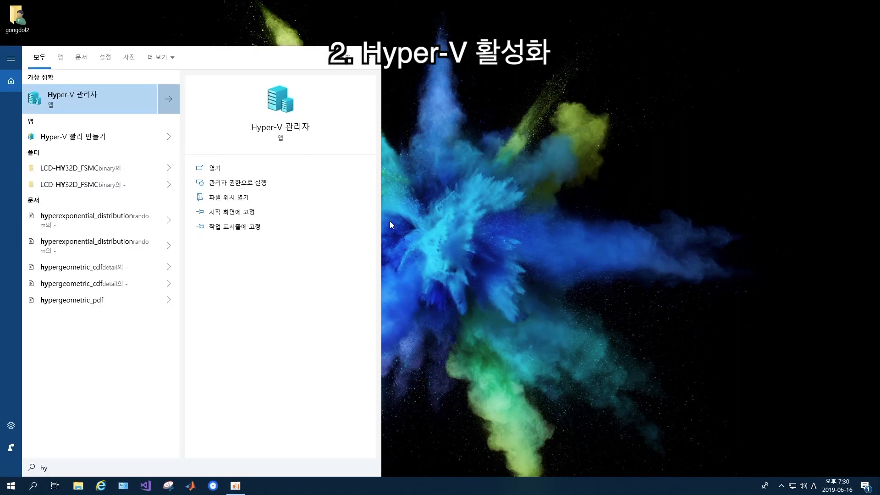
key(Return)
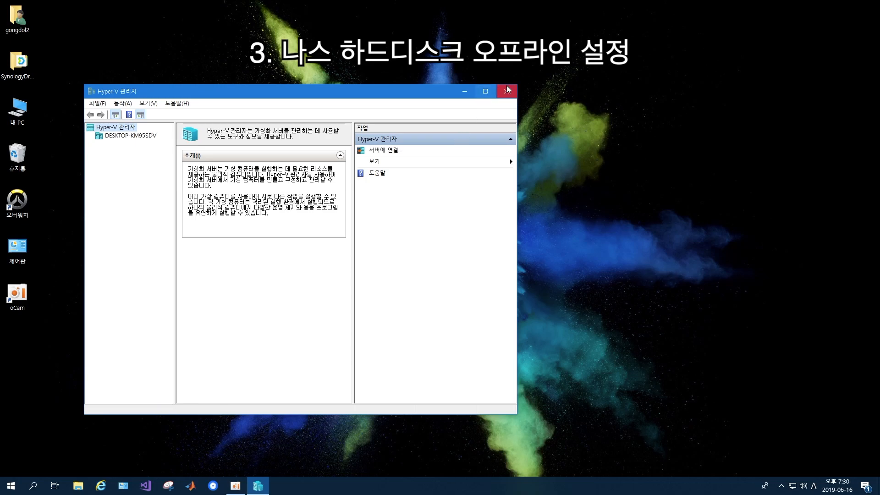
click(30, 481)
click(31, 482)
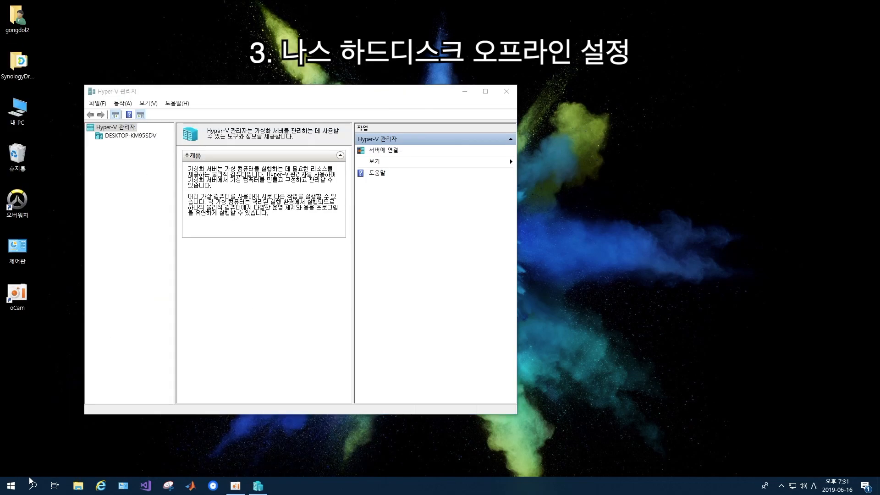
click(123, 485)
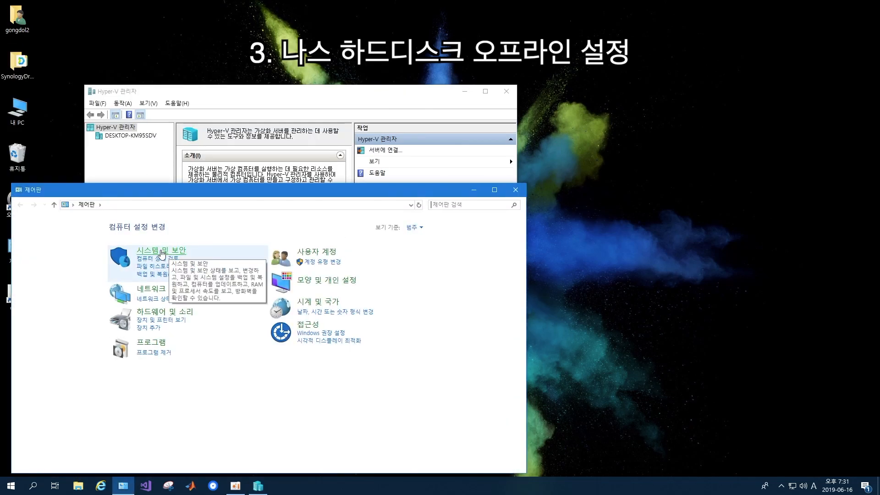
Use System and Security's disk partition tool to set the 149.05 GB Disk 0 offline
click(161, 252)
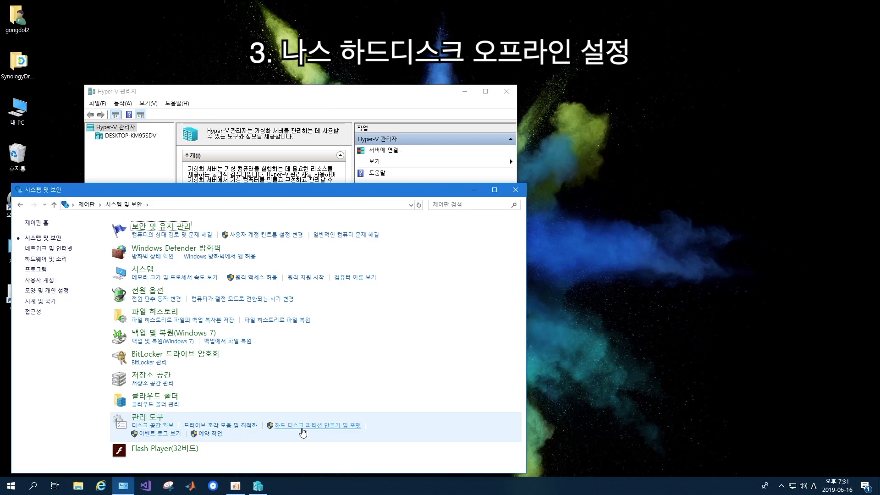
click(302, 426)
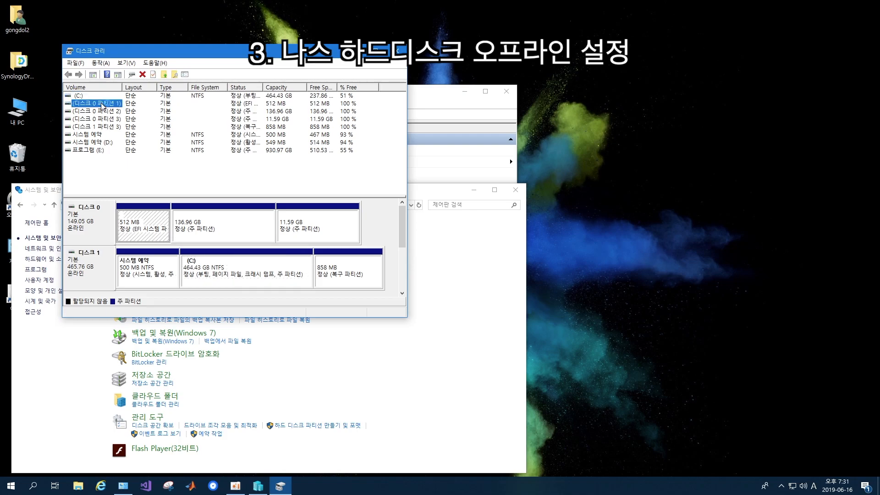
right_click(87, 230)
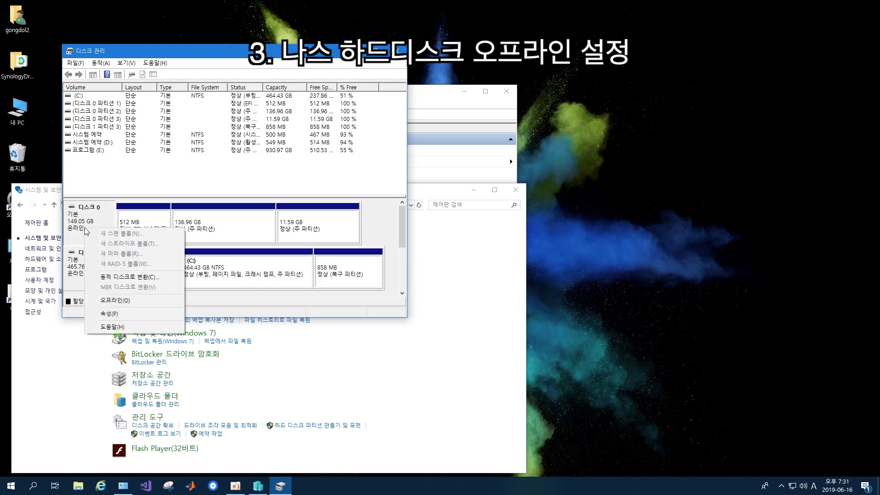
click(115, 300)
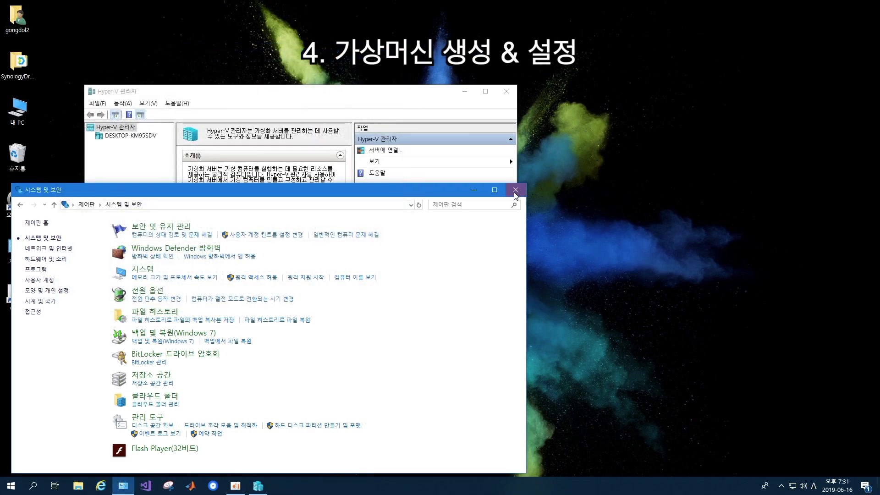
Create a default-named Generation 1 VM on the local host: 512 MB memory, no network, disk later
click(515, 193)
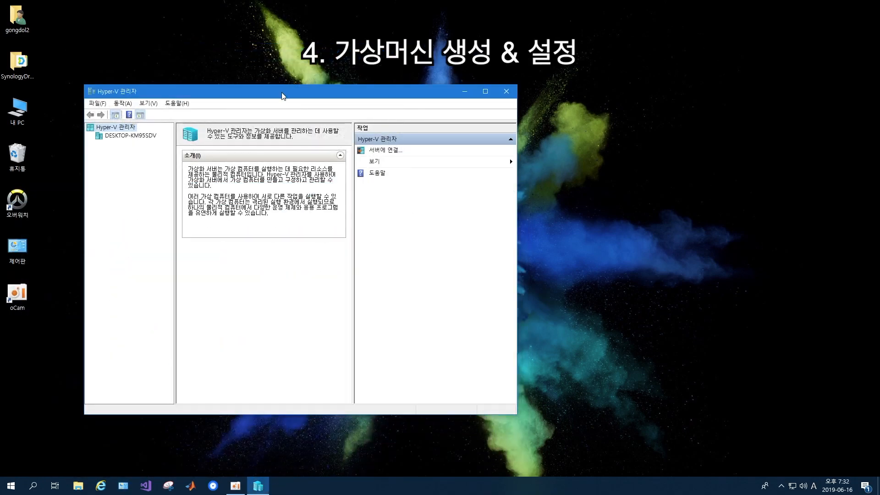
click(155, 136)
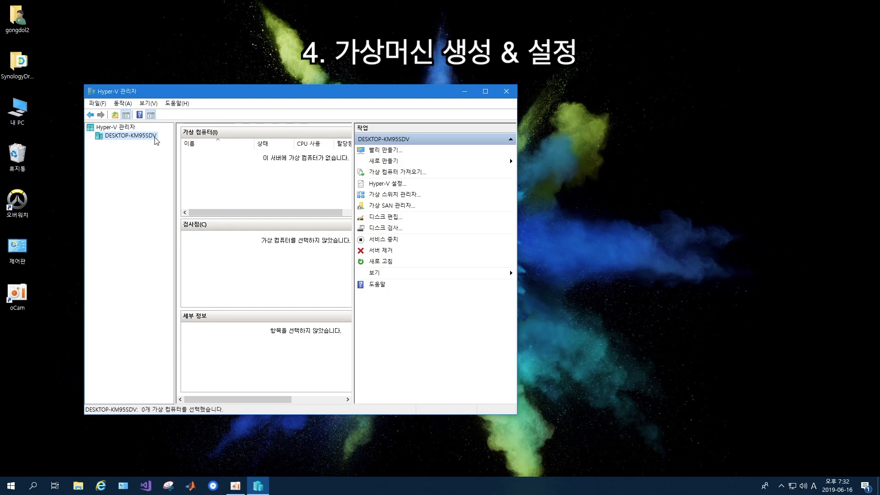
click(397, 161)
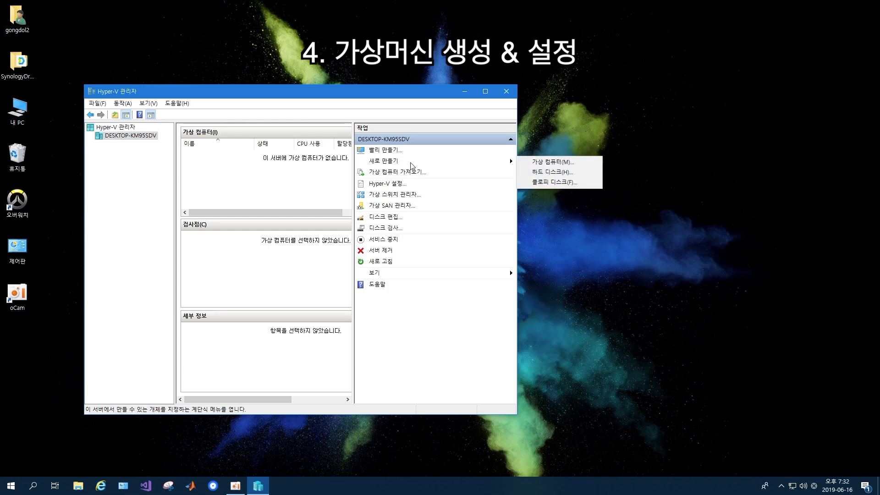
click(568, 166)
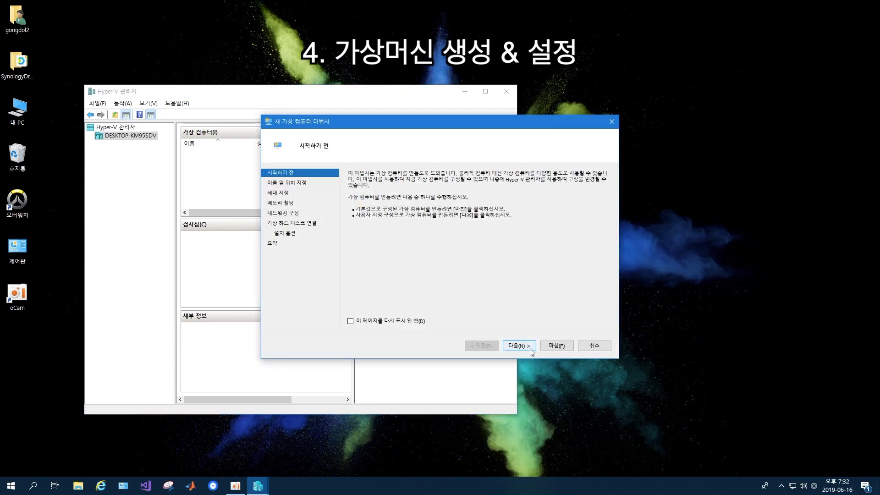
click(519, 345)
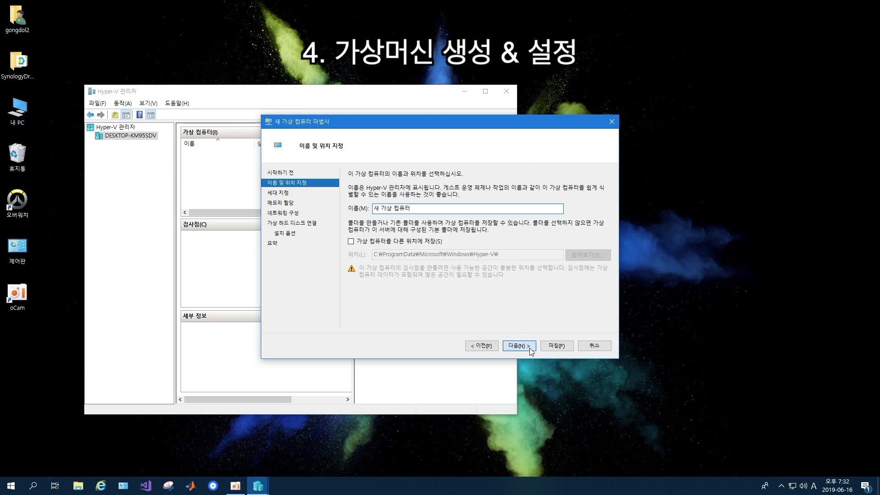
click(530, 348)
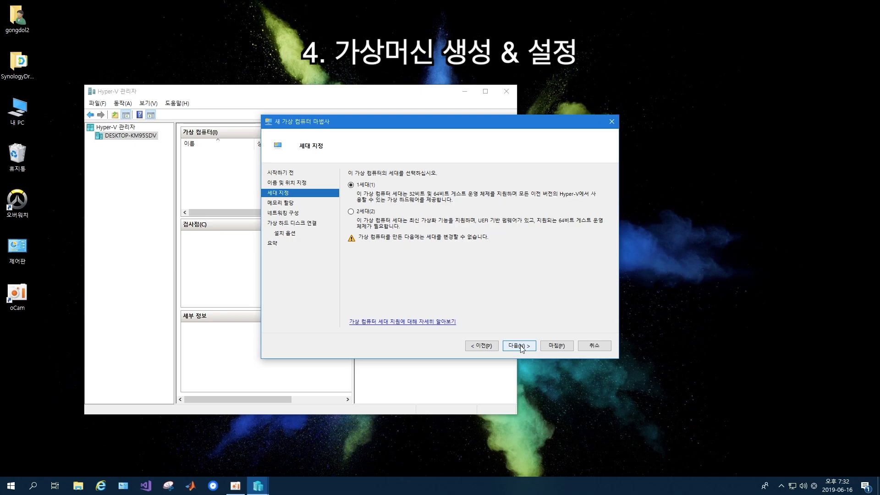
click(519, 345)
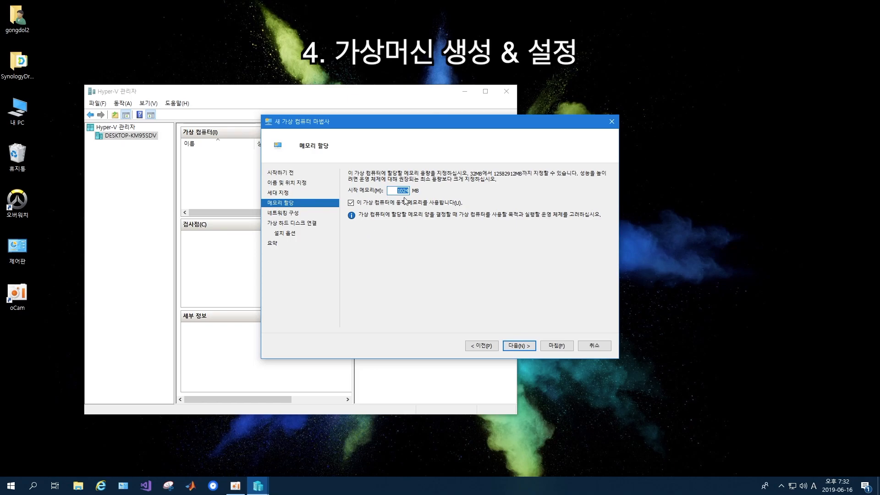
text(512)
click(520, 346)
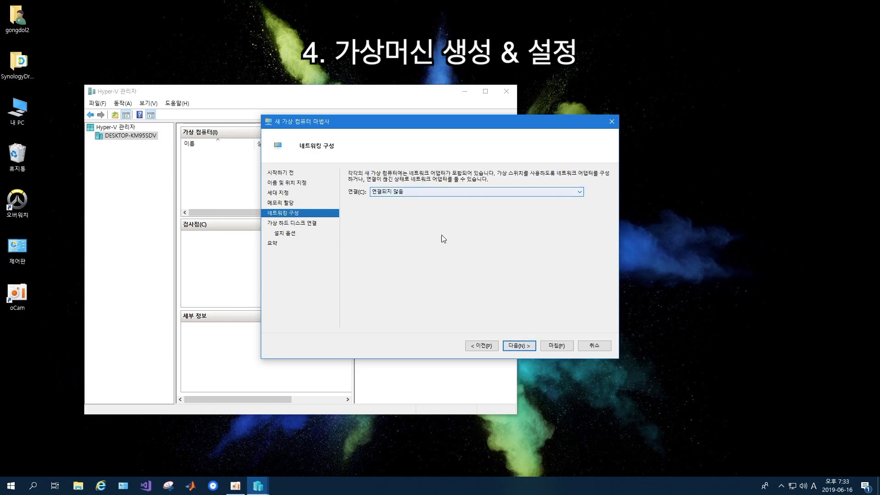
click(525, 348)
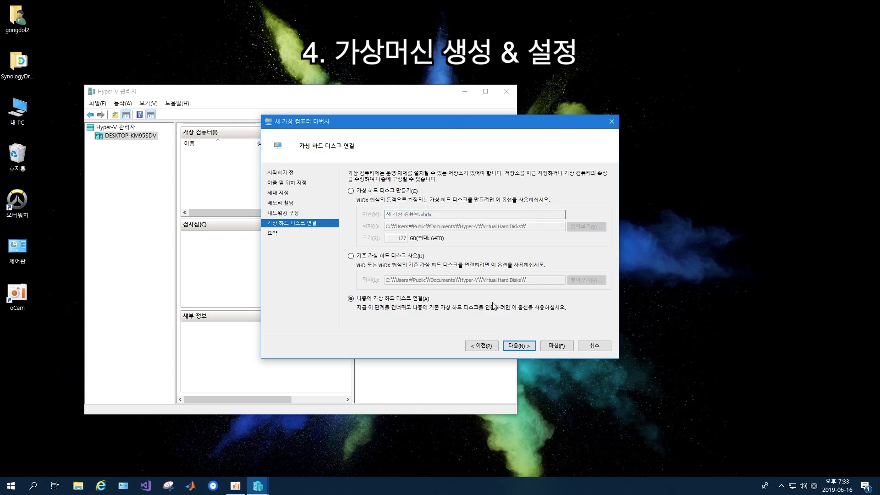
click(523, 345)
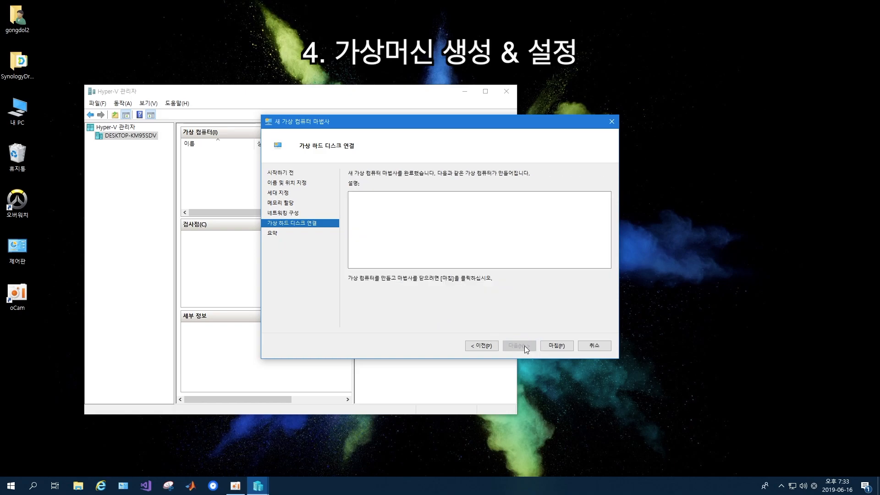
click(568, 345)
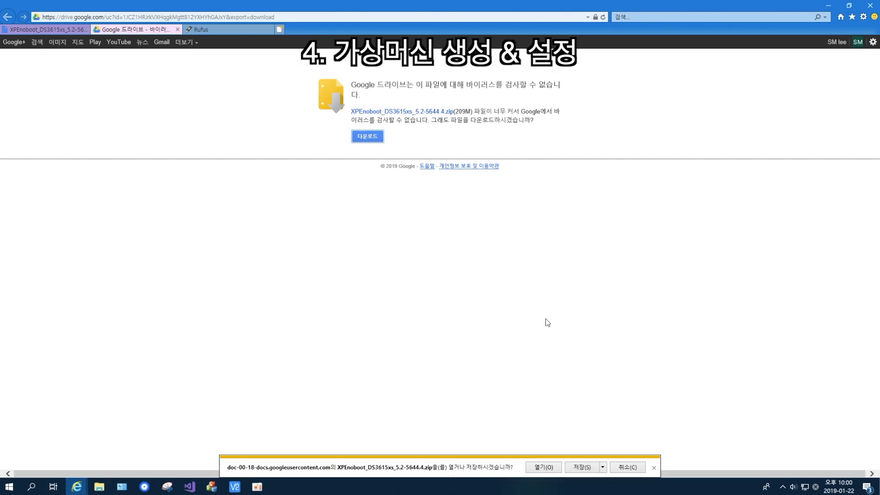
Save the XPEnoboot_DS3615xs_5.2-5644.4.zip download and open the finished archive
click(586, 467)
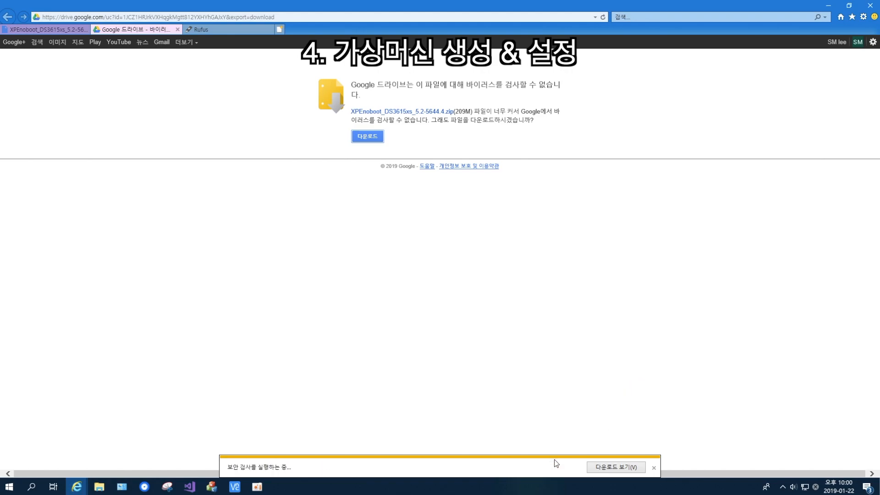
click(516, 470)
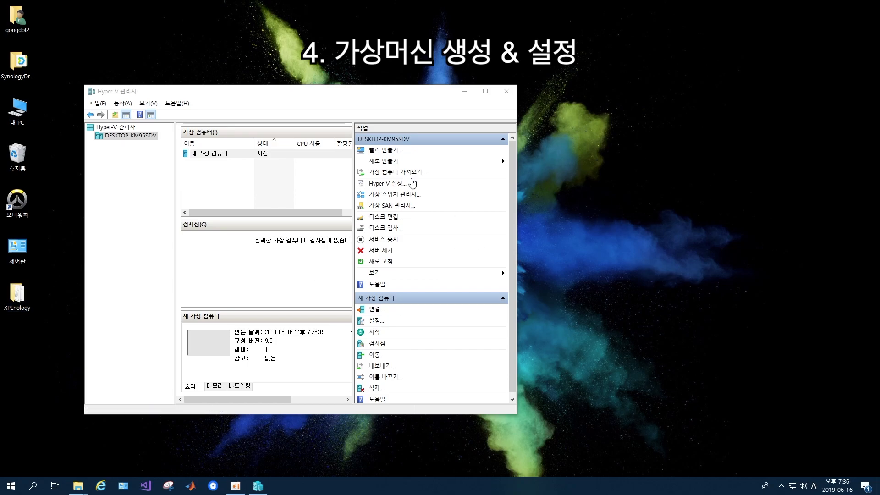
Add the 149.05 GB physical disk as a hard drive on the VM's IDE Controller 0
right_click(298, 155)
click(331, 175)
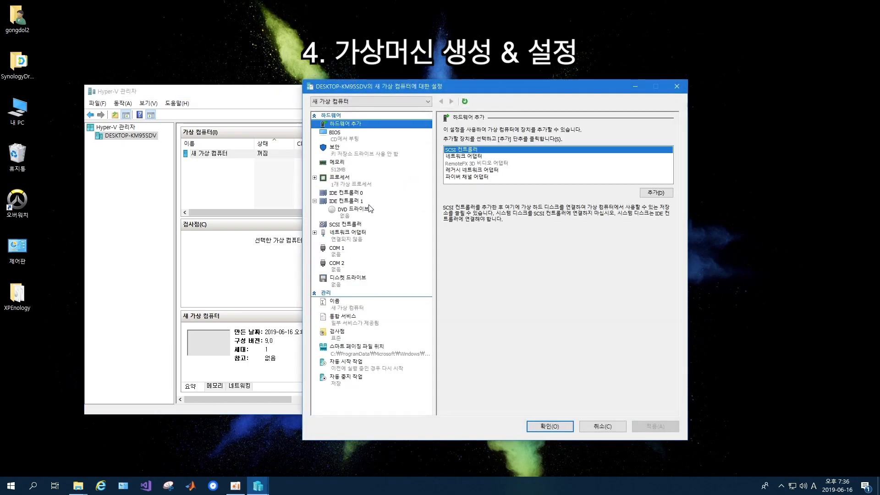
click(359, 193)
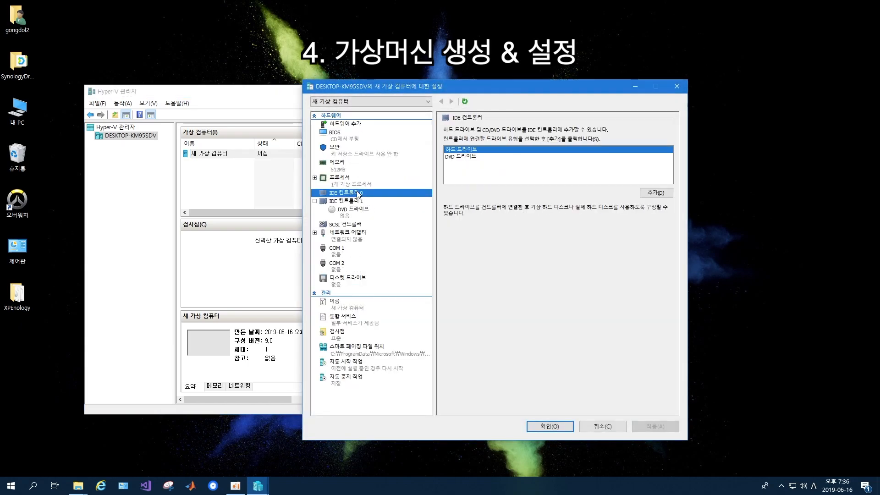
click(653, 193)
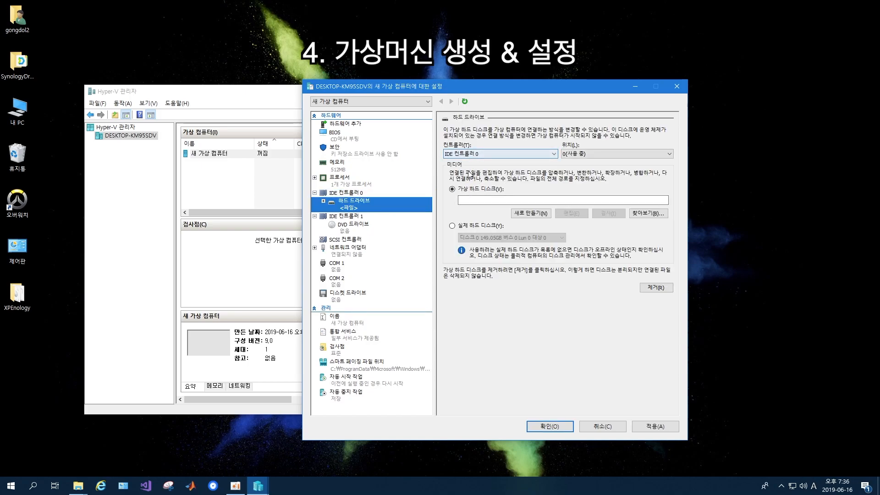
click(453, 226)
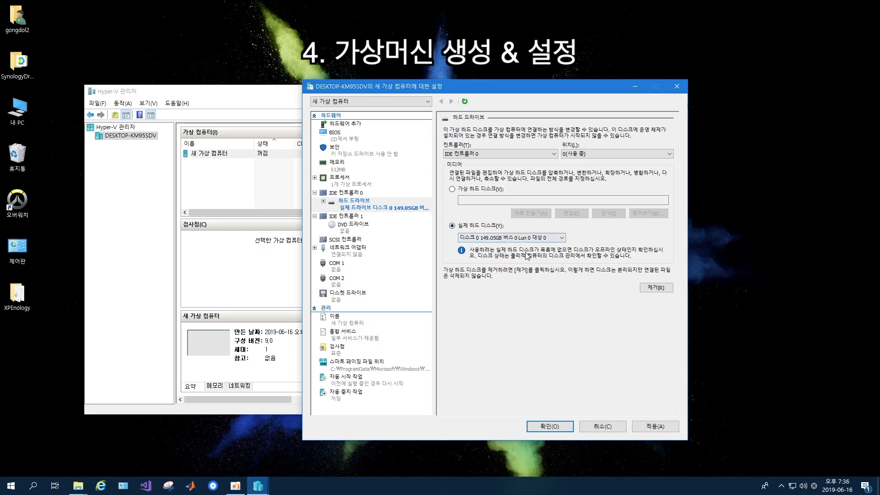
click(658, 428)
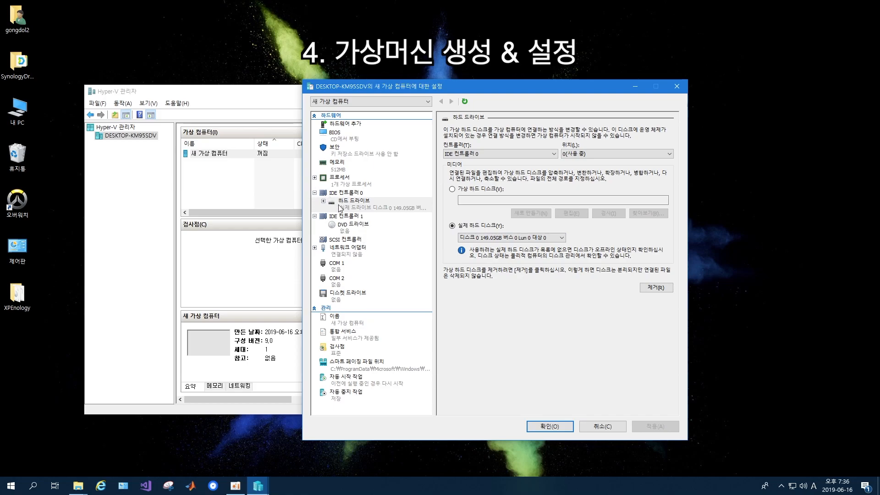
Load XPEnoboot_DS3615xs_5.2-5644.4.iso from Desktop\XPEnology into the VM's DVD drive
click(348, 224)
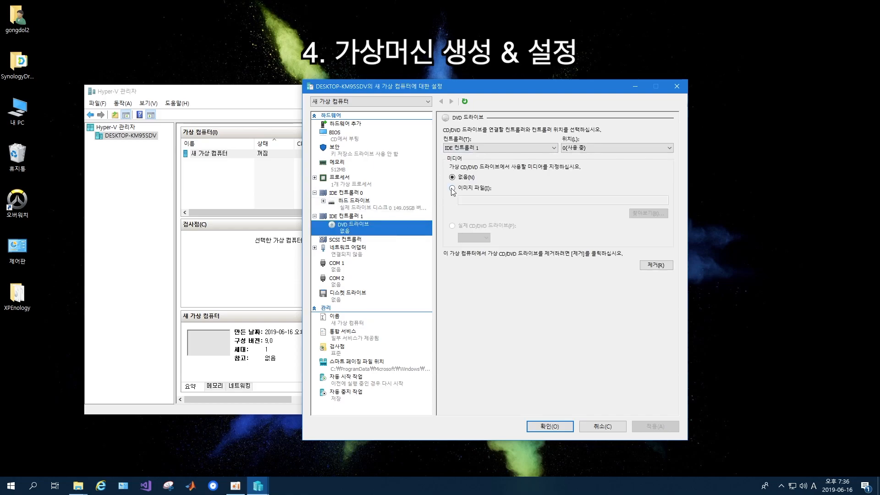
click(452, 189)
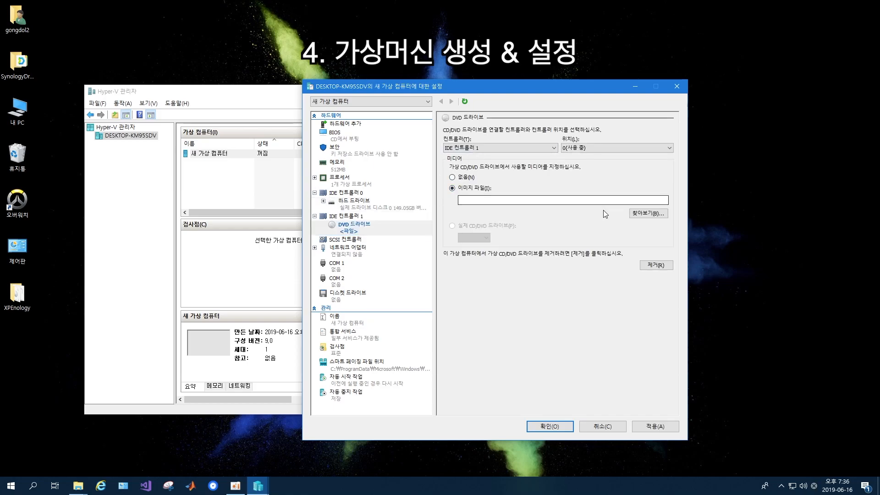
click(648, 213)
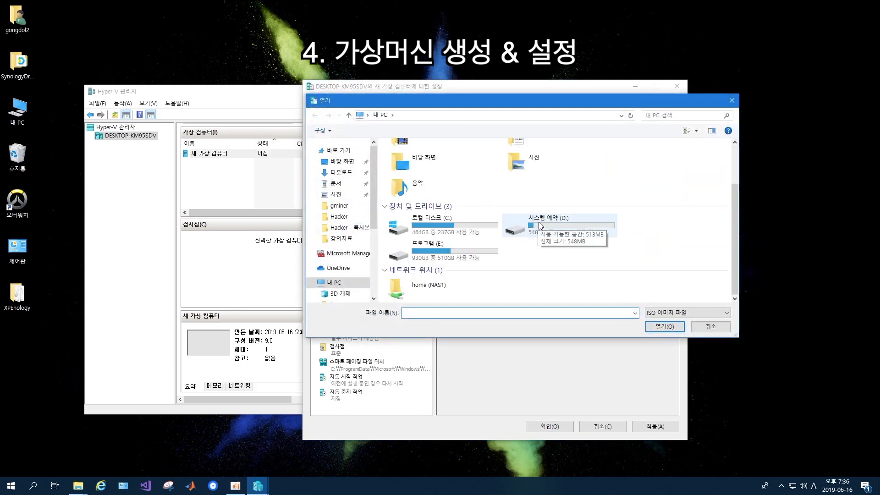
scroll(477, 202, up, 2)
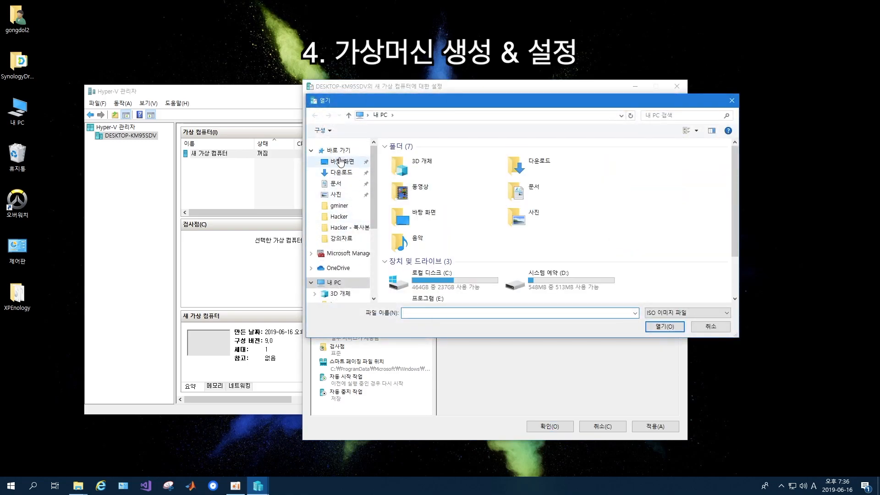
click(341, 162)
click(467, 182)
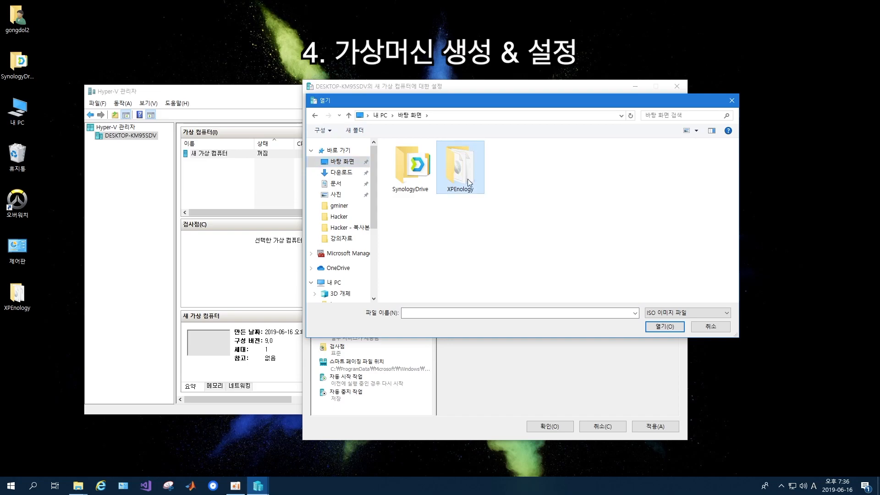
double_click(468, 181)
double_click(442, 158)
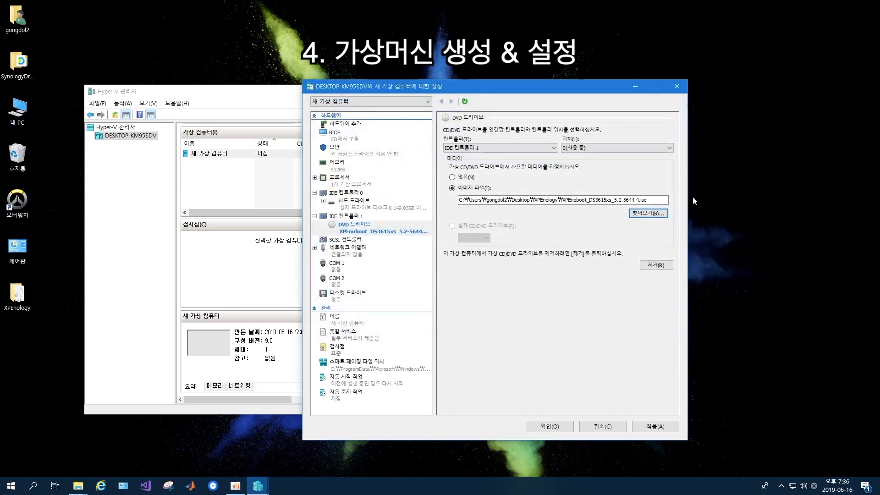
click(655, 426)
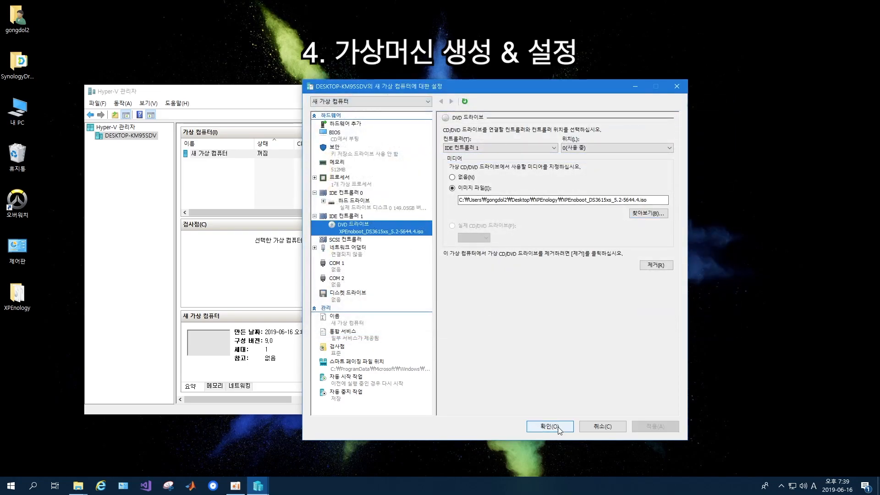
click(556, 427)
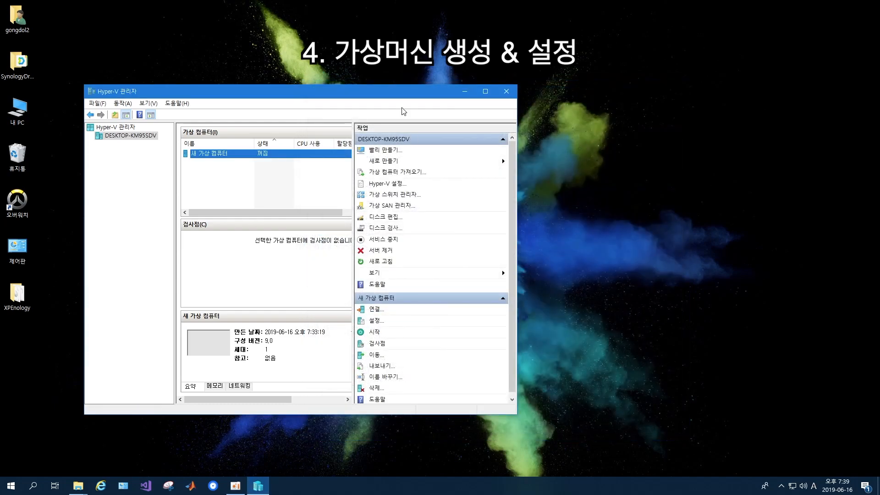
Create external switch 새 가상 스위치 bound to Intel(R) Ethernet Connection (2) I218-V
click(405, 202)
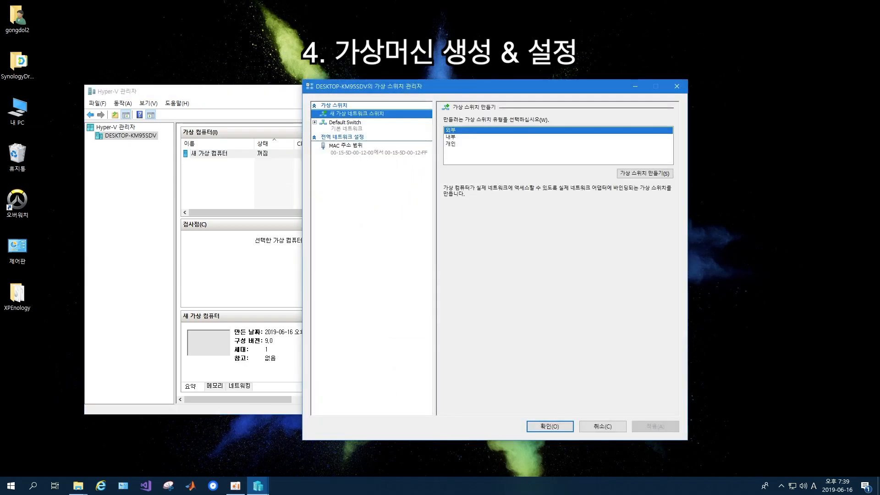
click(645, 175)
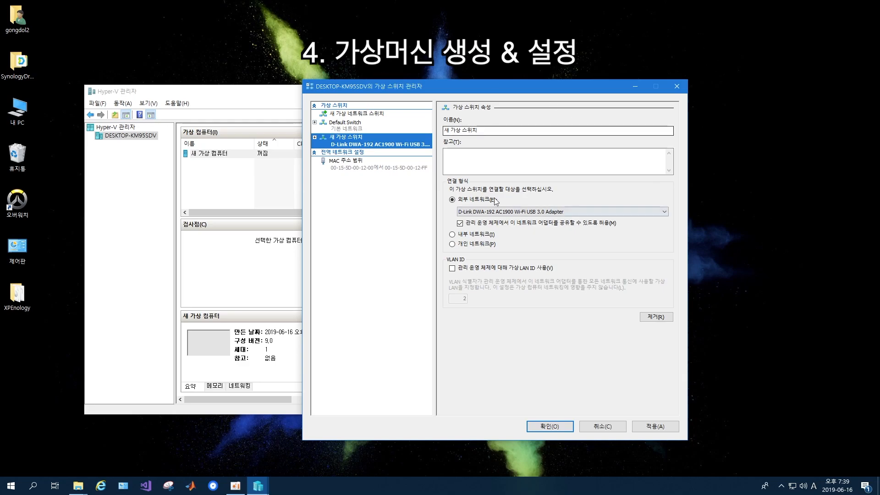
click(477, 213)
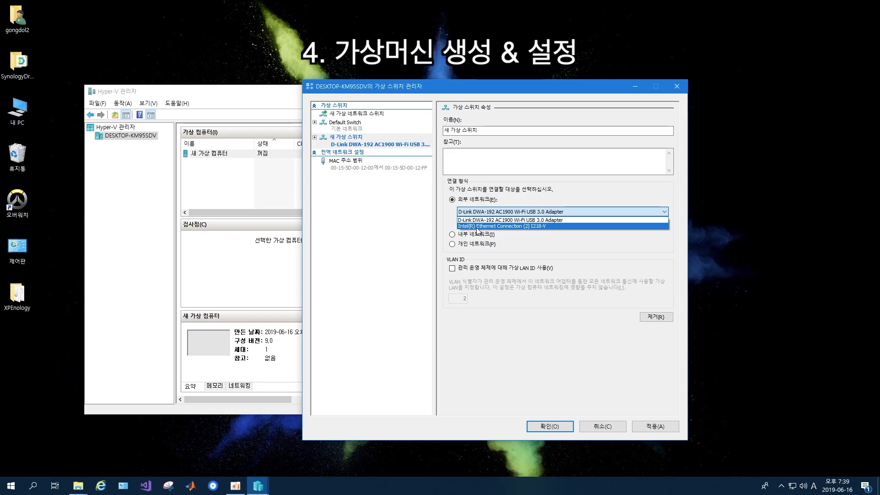
click(477, 226)
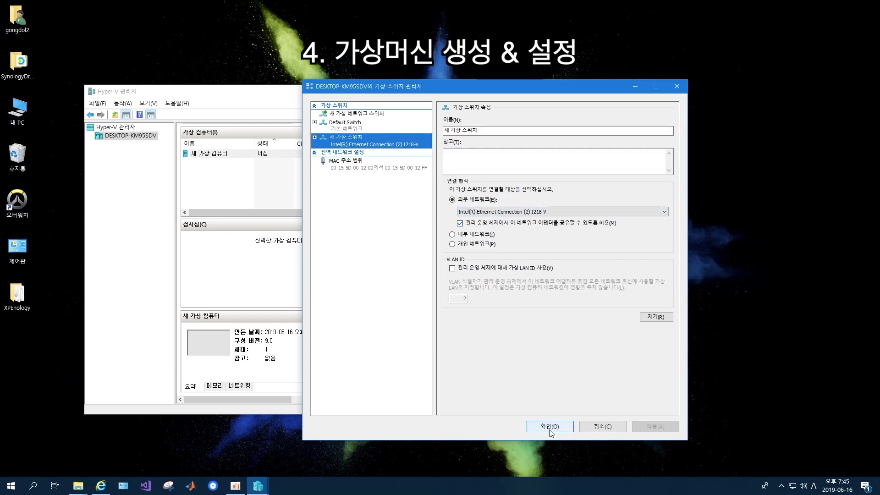
click(549, 427)
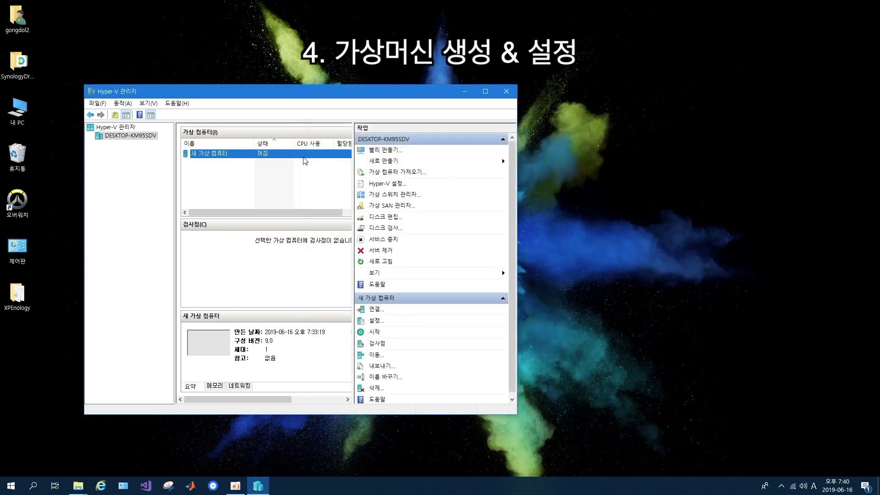
right_click(303, 156)
click(315, 174)
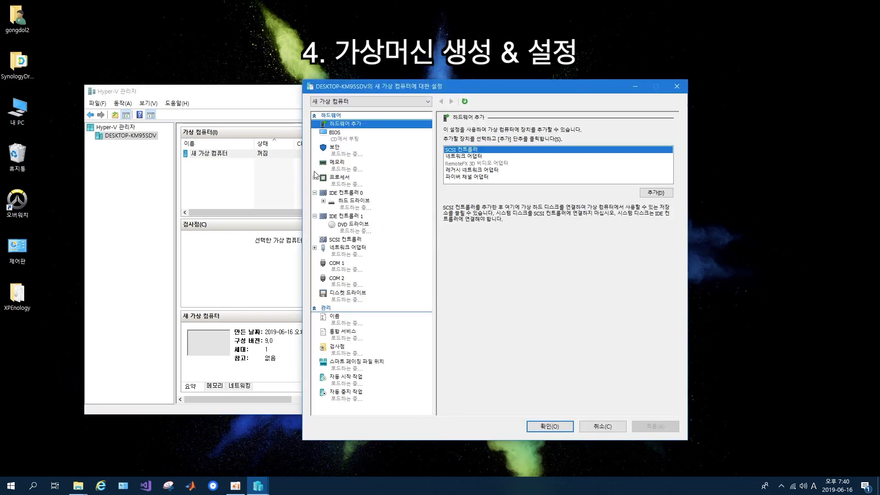
Connect the VM's network adapter to 새 가상 스위치
click(351, 253)
click(454, 147)
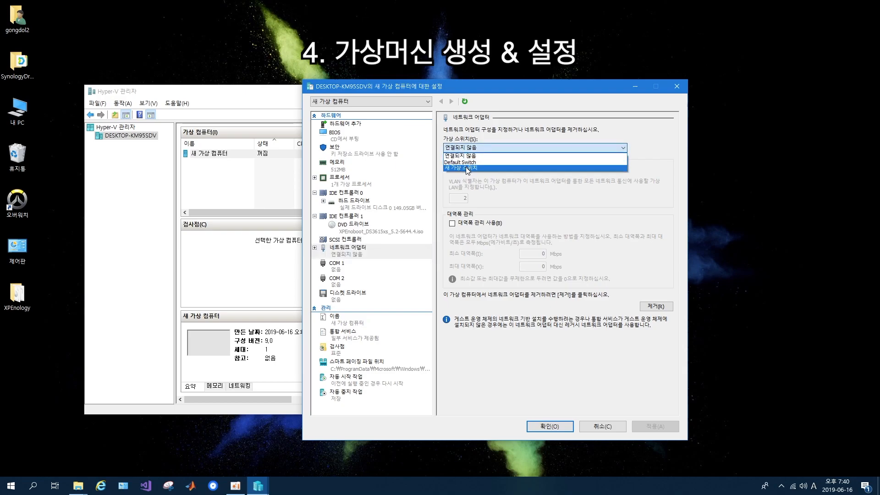
click(466, 168)
click(650, 427)
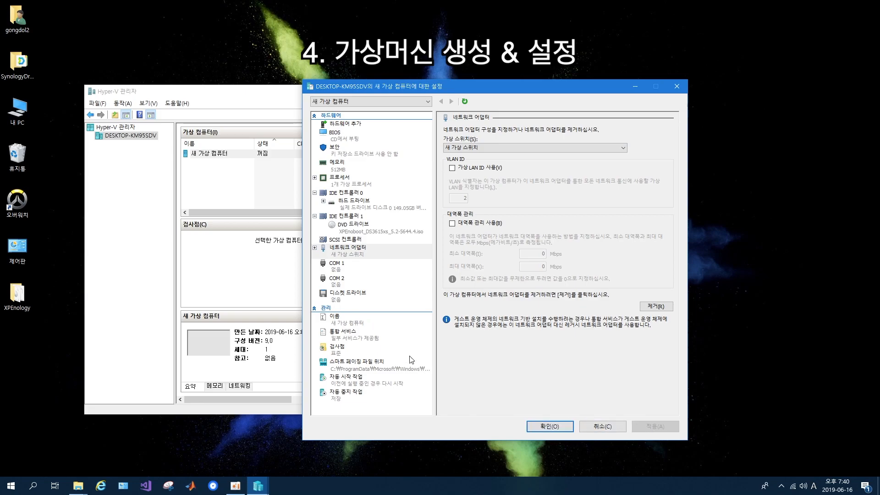
Disable checkpoints for the VM and close its settings
click(387, 348)
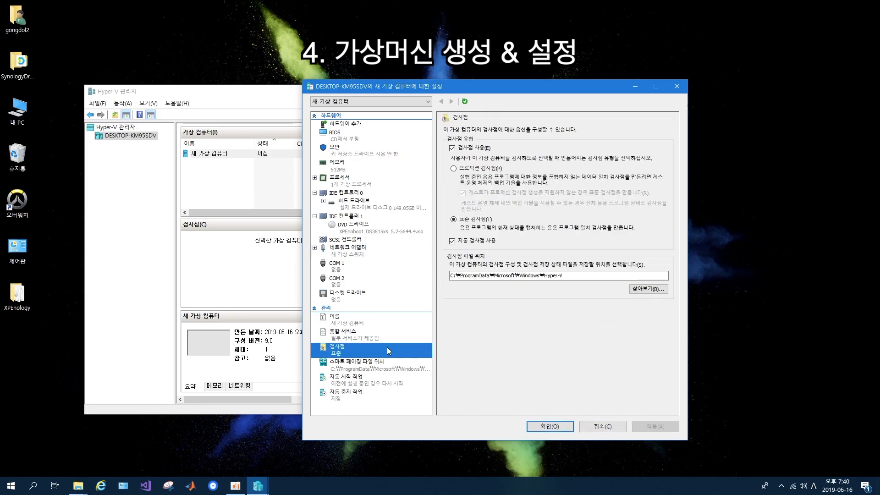
click(462, 150)
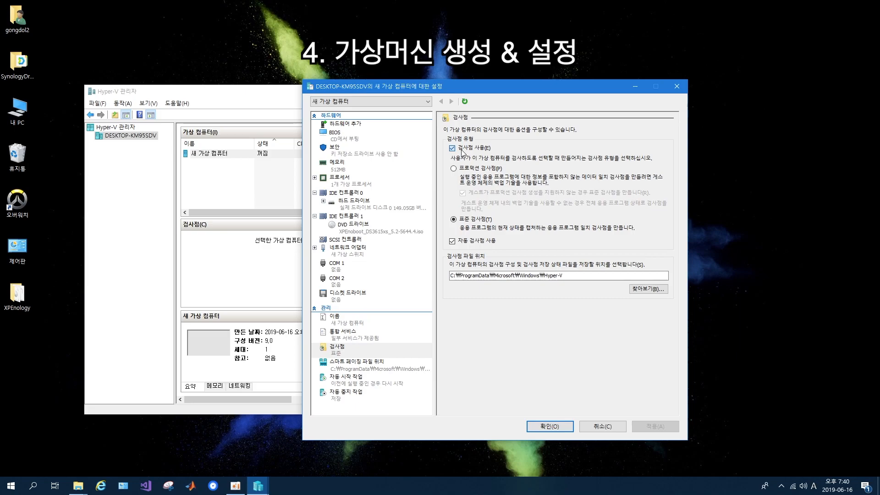
click(655, 427)
click(554, 427)
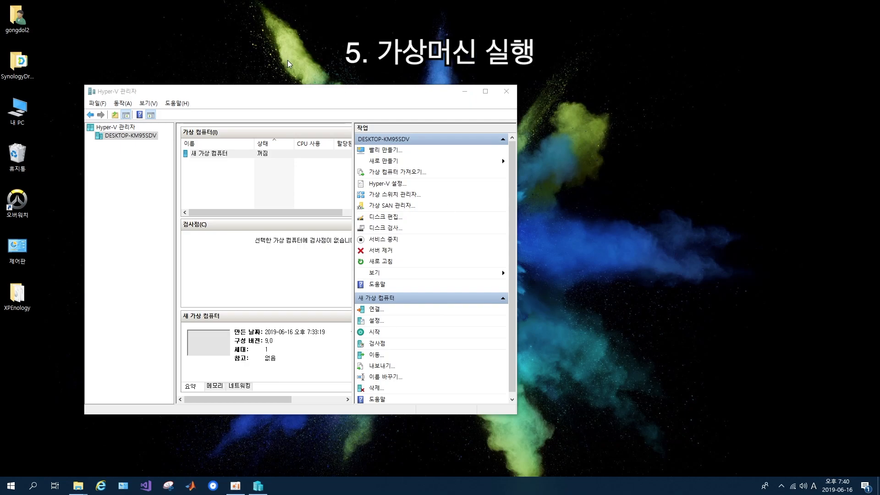
Connect to the VM, power it on, and boot the XPEnology Install/Upgrade menu entry
click(241, 158)
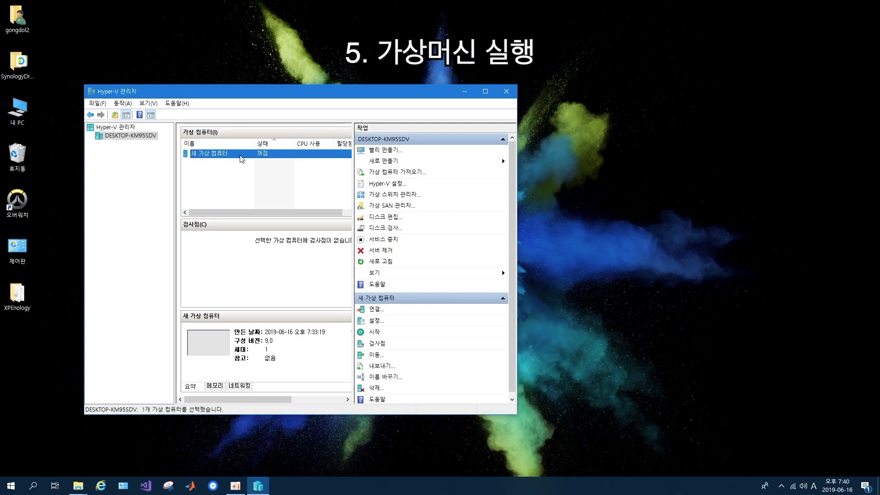
double_click(241, 157)
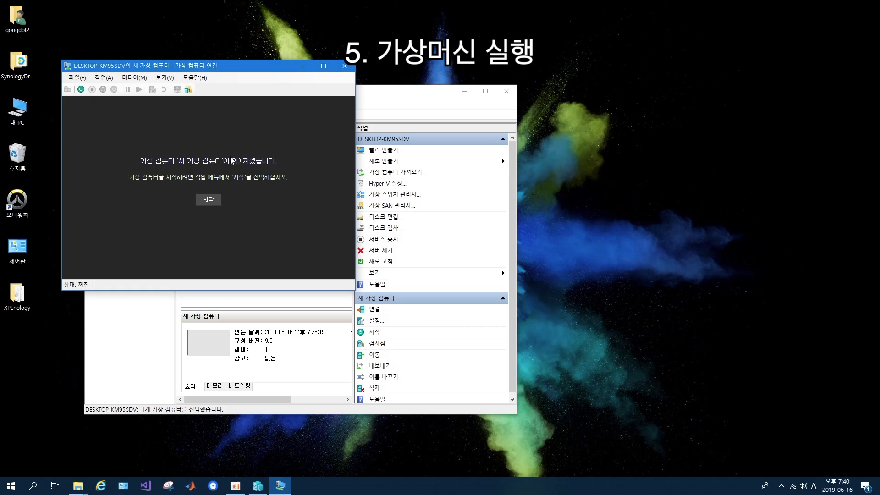
click(210, 200)
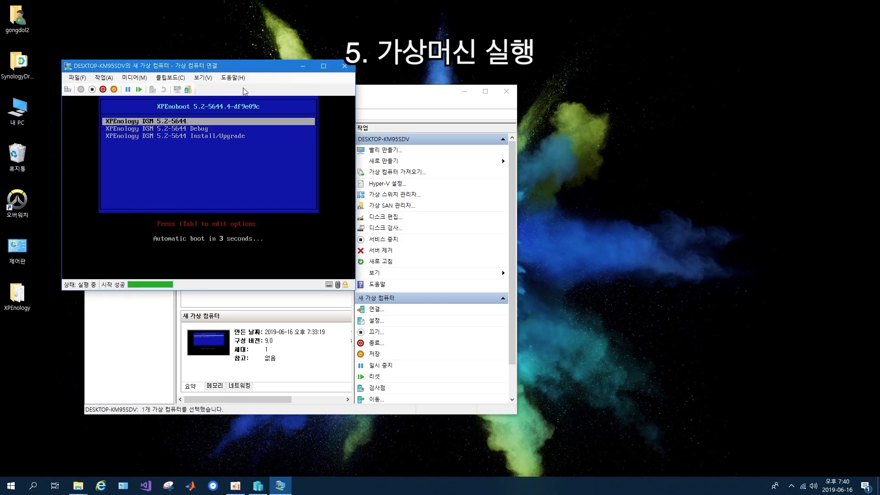
key(Down)
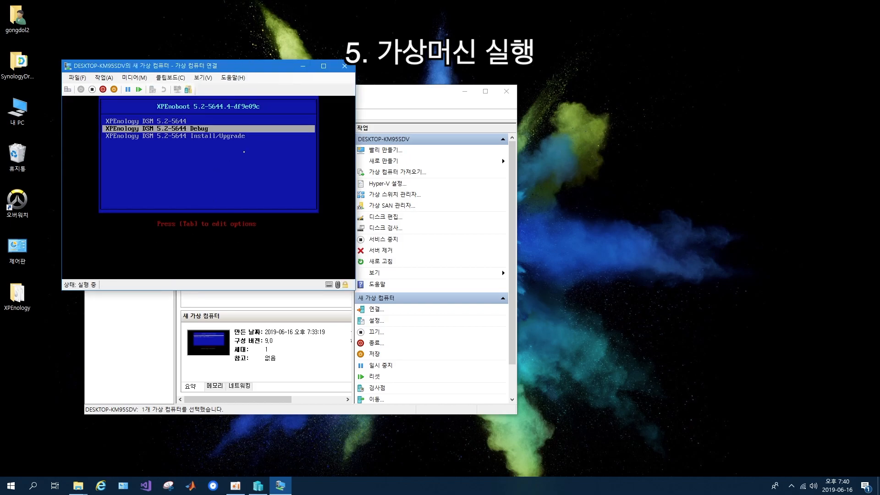
key(Down)
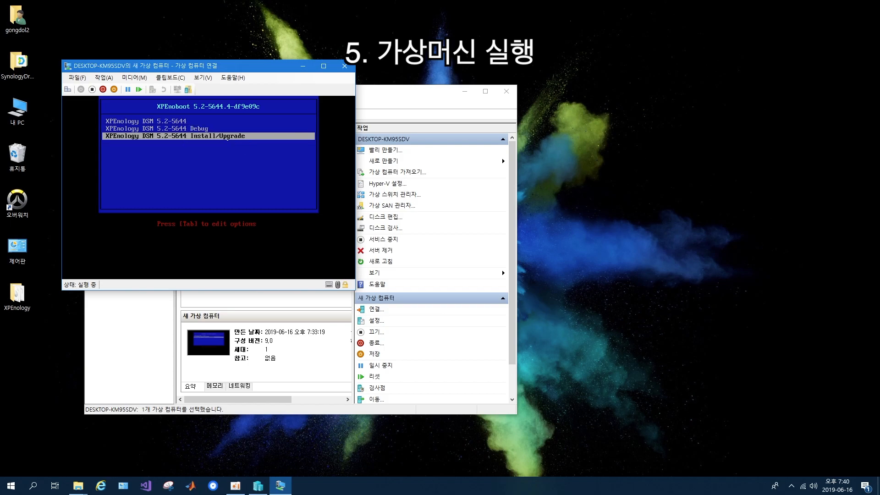
key(Return)
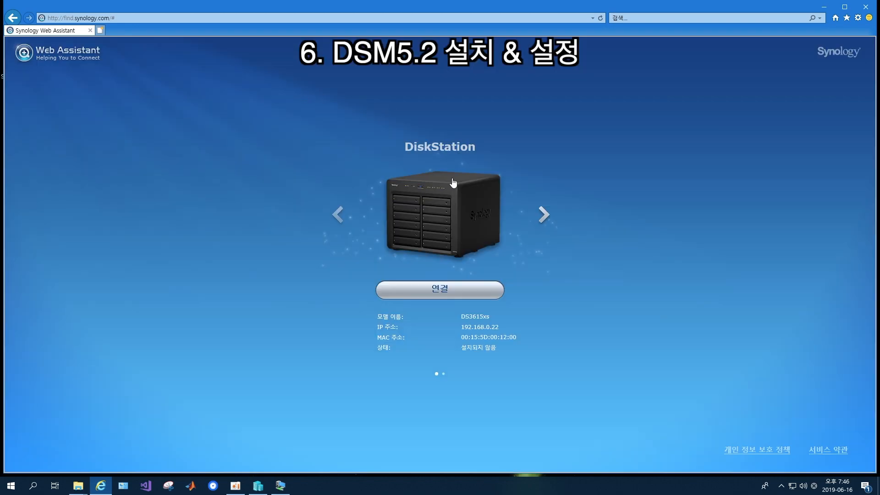
Connect to the discovered DiskStation, accept the license agreement, and begin setup
click(453, 292)
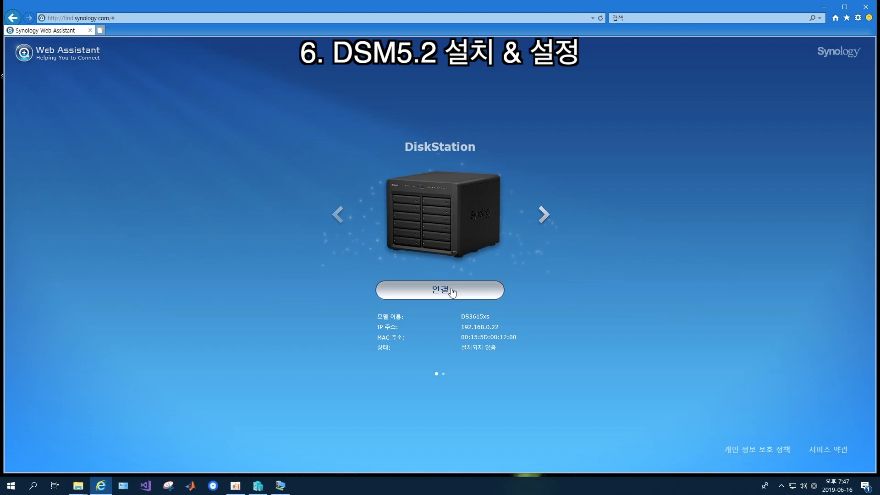
click(365, 375)
click(548, 397)
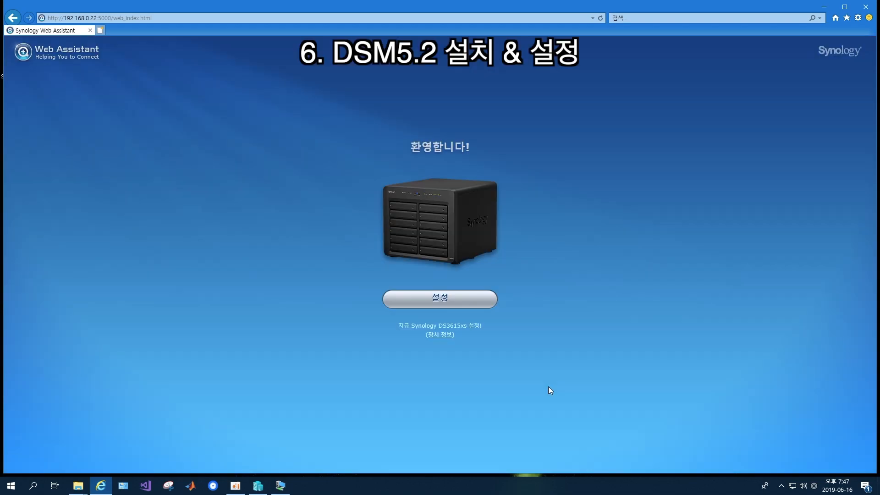
click(457, 303)
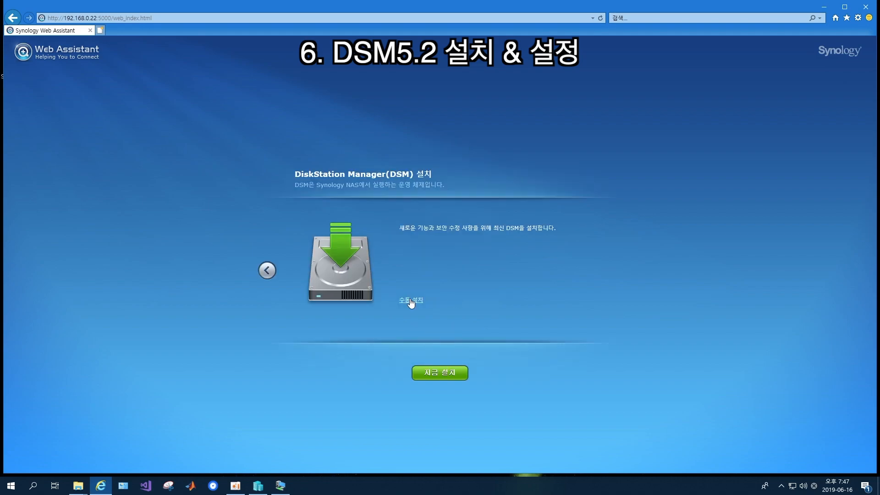
Choose manual install from Desktop\XPEnology\DSM_DS3615xs_5644.pat and start installing DSM
click(411, 300)
click(524, 227)
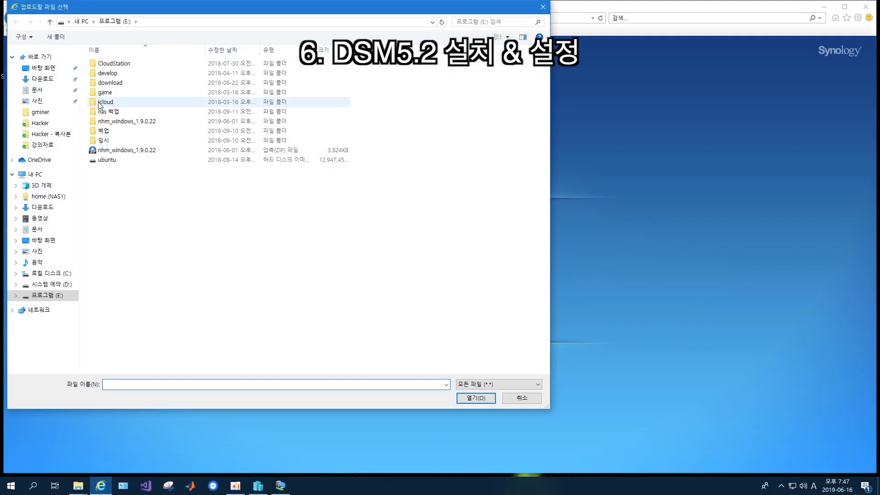
click(43, 67)
click(162, 73)
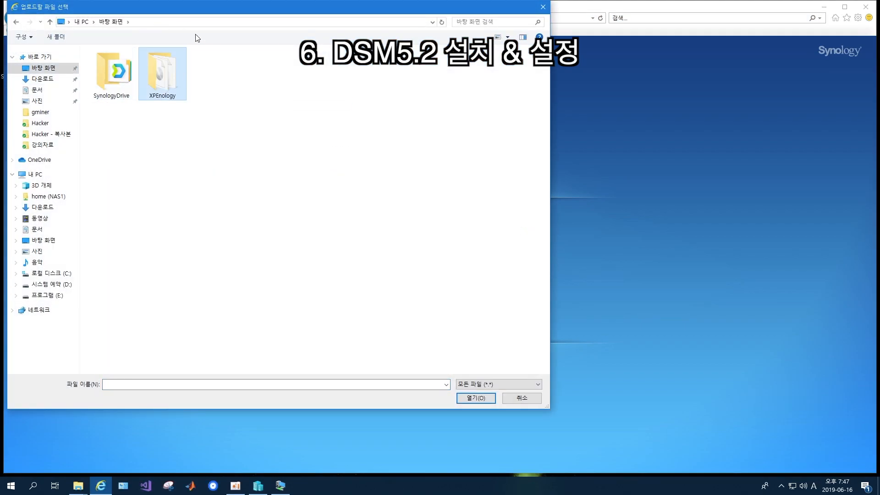
double_click(165, 62)
click(176, 65)
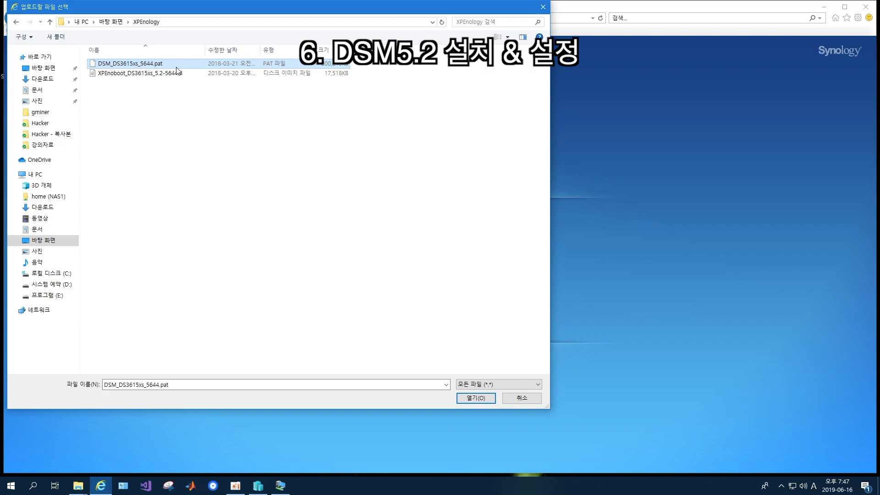
double_click(177, 68)
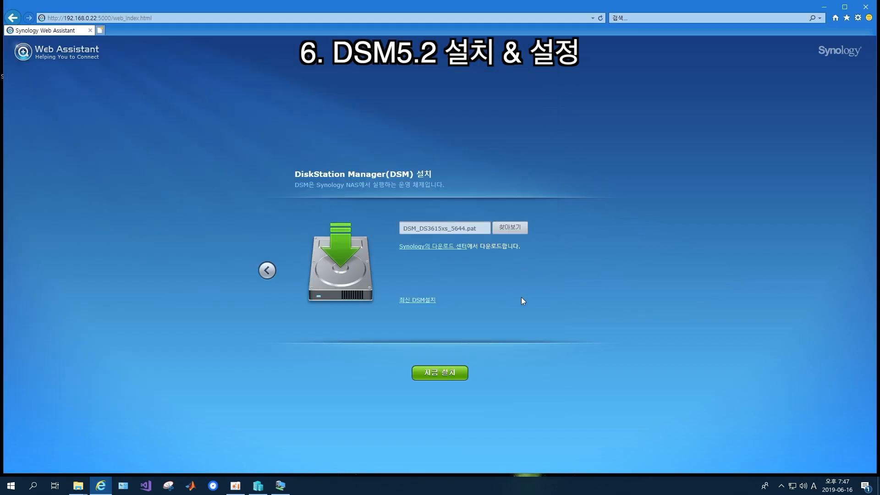
click(453, 376)
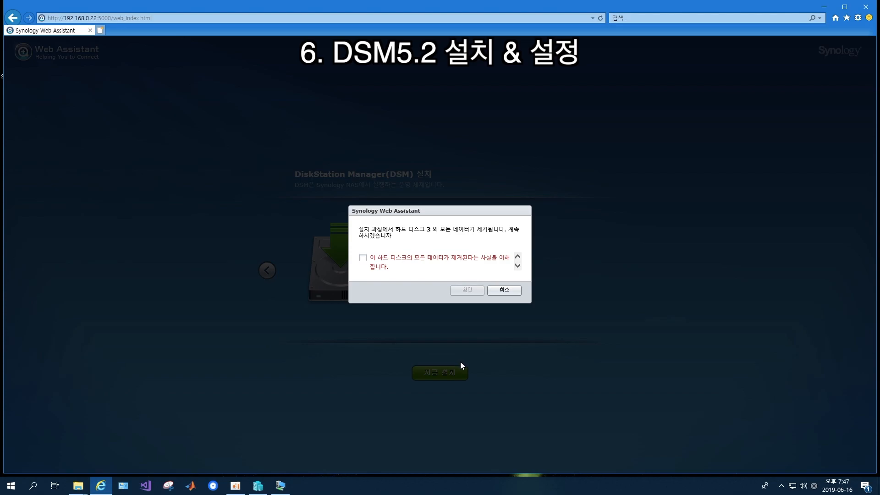
Acknowledge that hard disk 3 will be erased and start the DSM installation
click(405, 261)
click(464, 291)
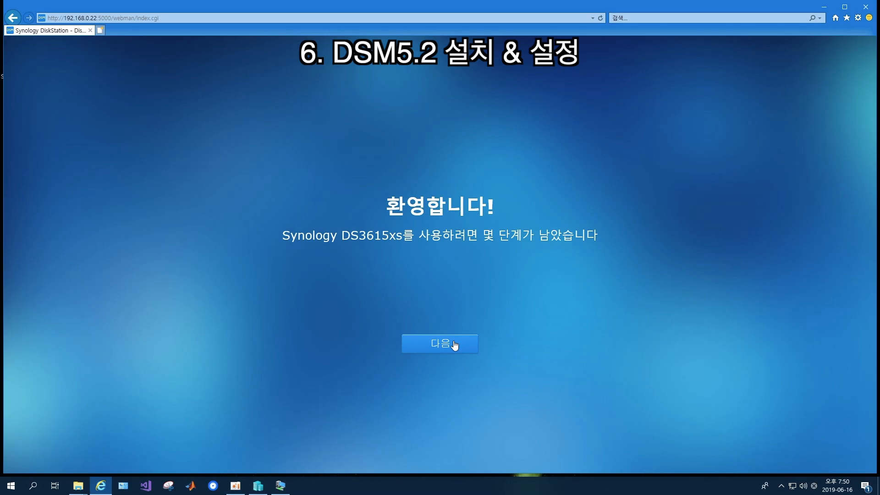
Enter server name nas0, the admin user name, and the account password twice
click(440, 344)
click(452, 202)
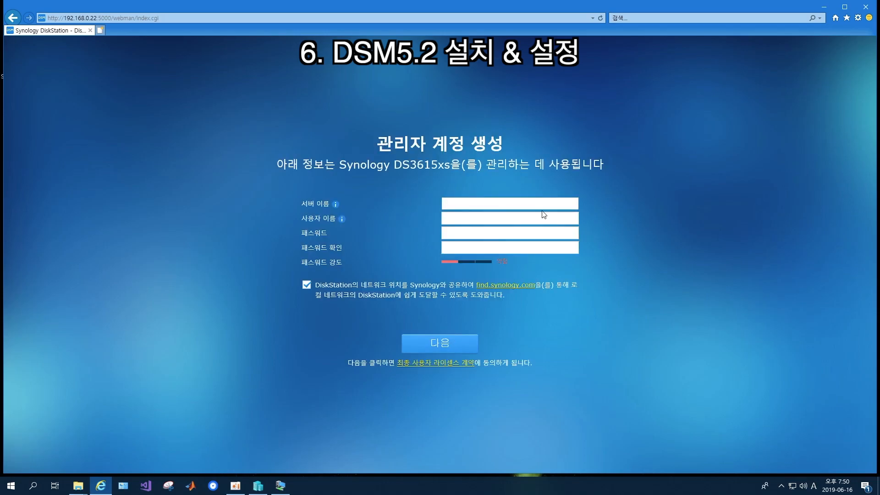
text(nas0)
key(Tab)
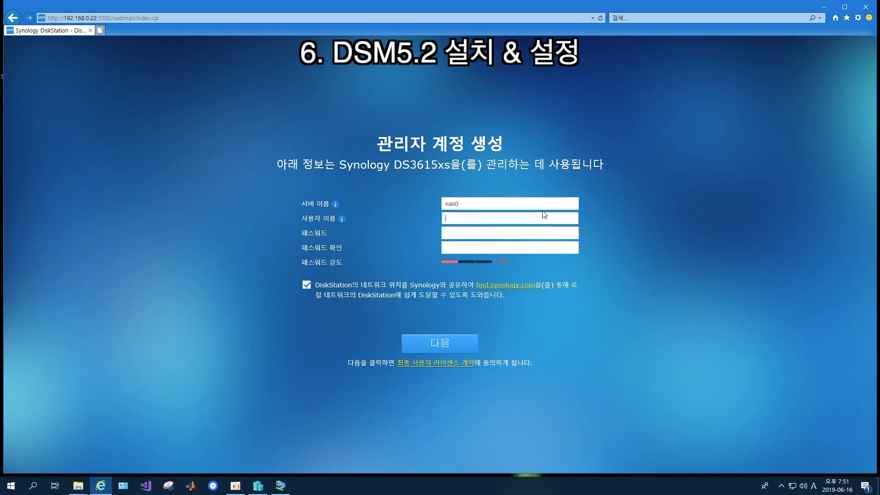
text(gongdol2)
key(Tab)
text(••••••)
key(Tab)
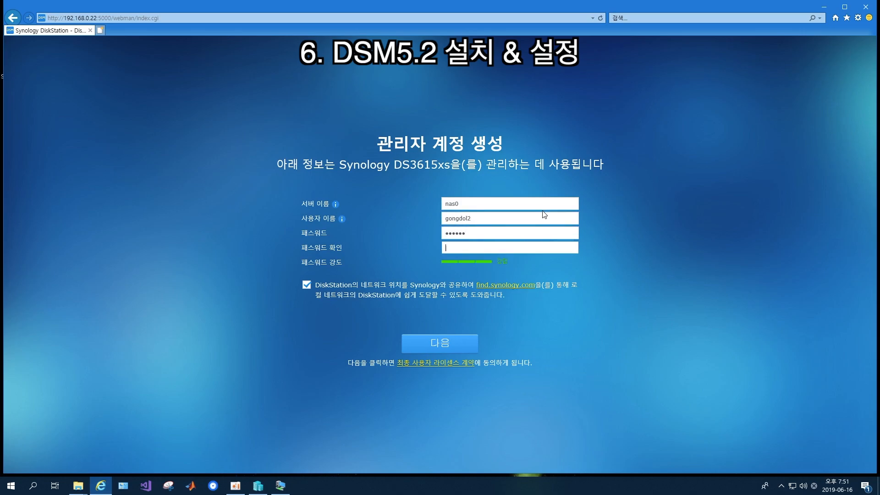
text(••••••)
Opt out of sharing the network location, submit the account, and set updates to notify first
click(307, 282)
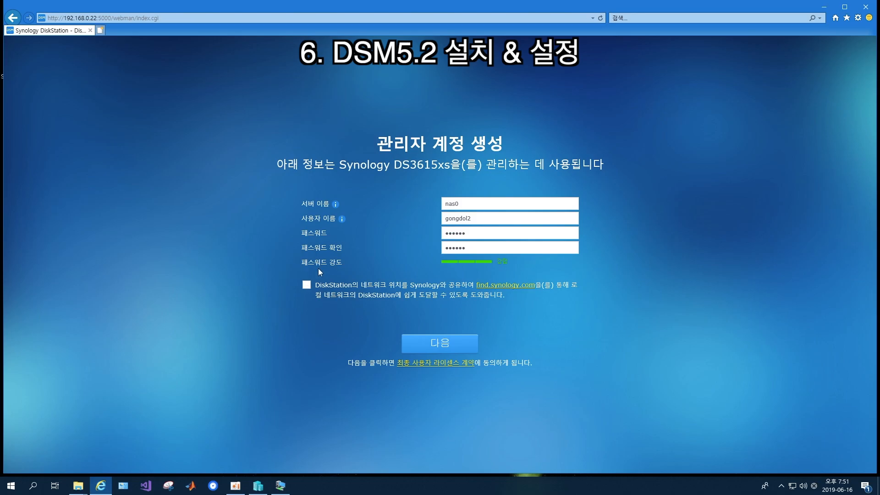
click(437, 343)
click(297, 239)
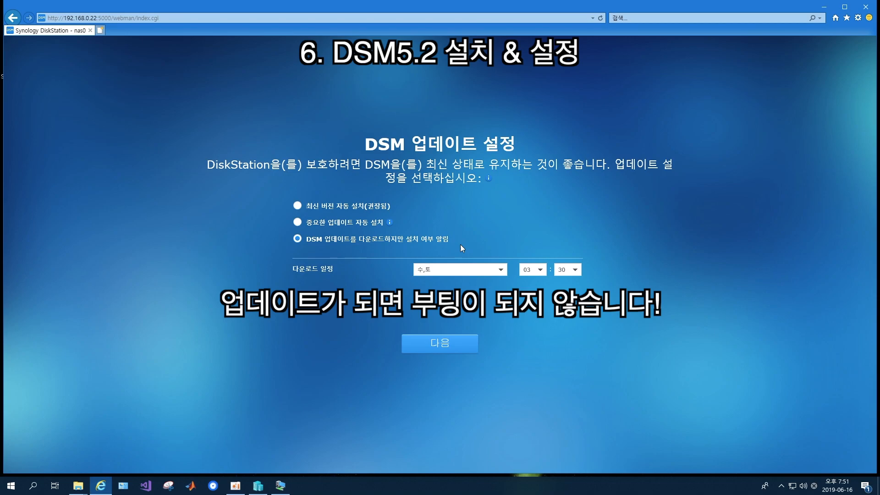
Keep the update settings, skip QuickConnect setup, and go on to load DSM
click(454, 340)
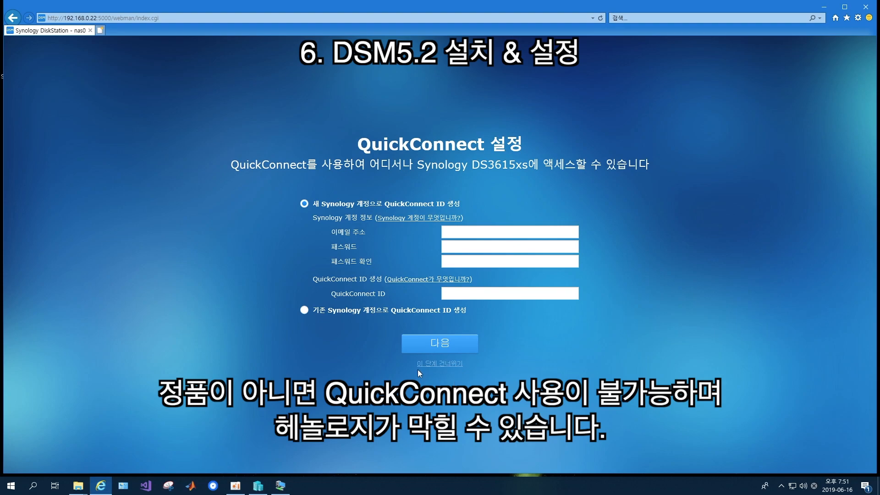
click(443, 365)
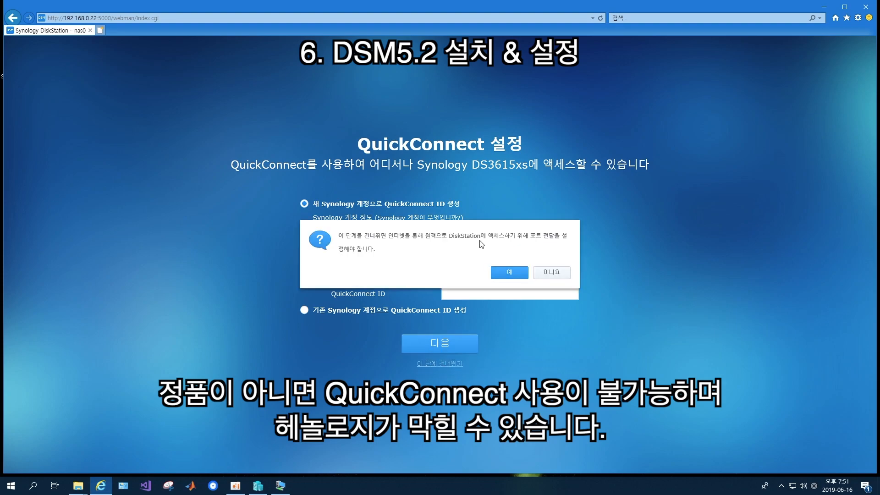
click(508, 273)
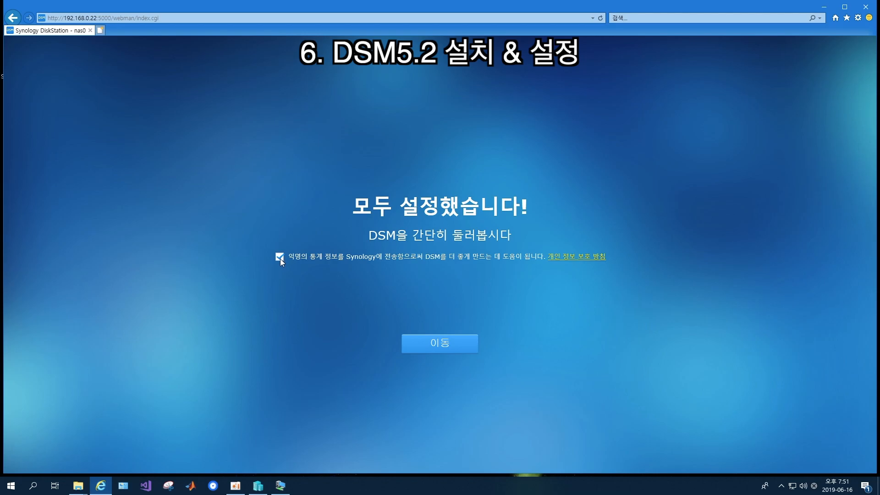
click(422, 344)
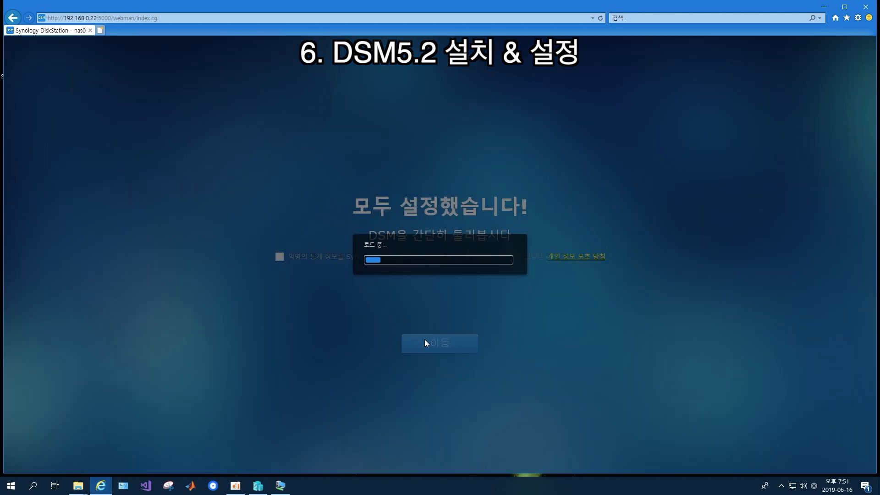